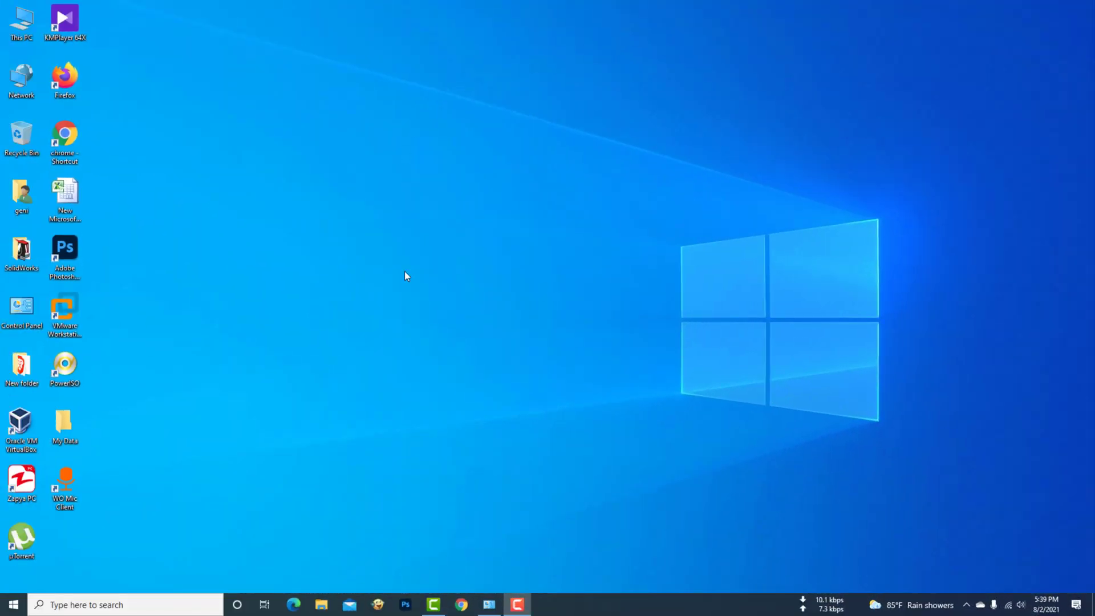
Step: Disconnect the PC from the net 1 Wi-Fi network
{"action": "left_click", "coordinate": [405, 276]}
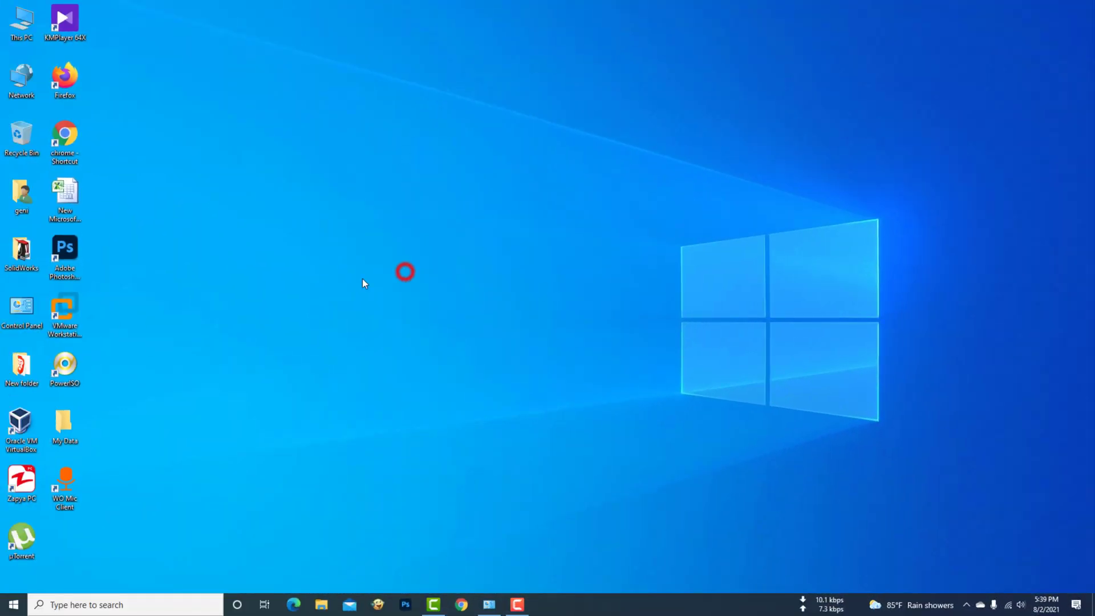
{"action": "left_click", "coordinate": [1009, 605]}
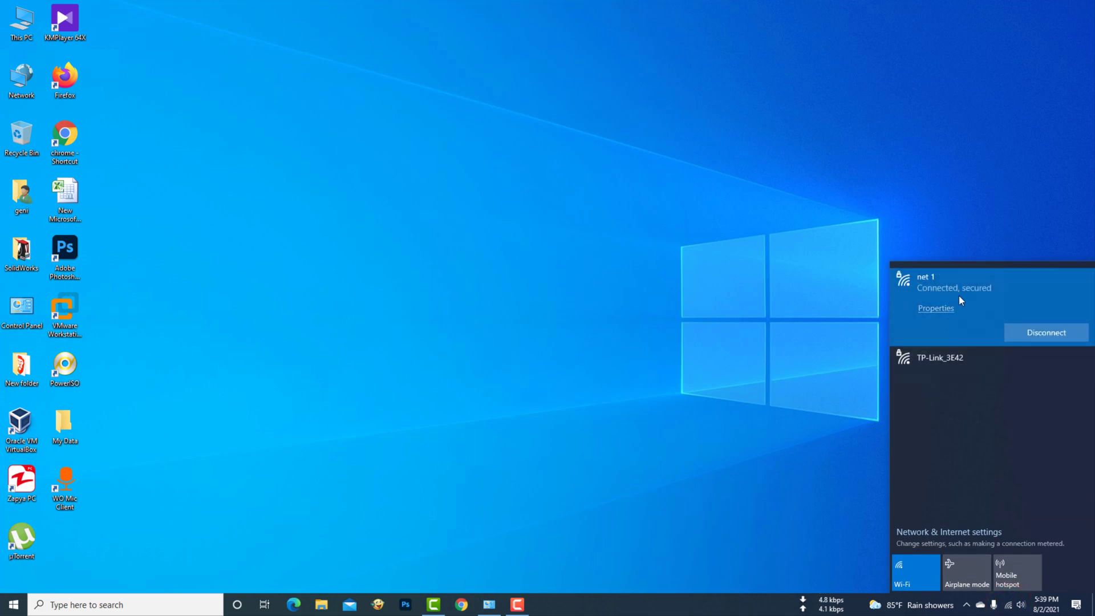
{"action": "left_click", "coordinate": [1036, 332]}
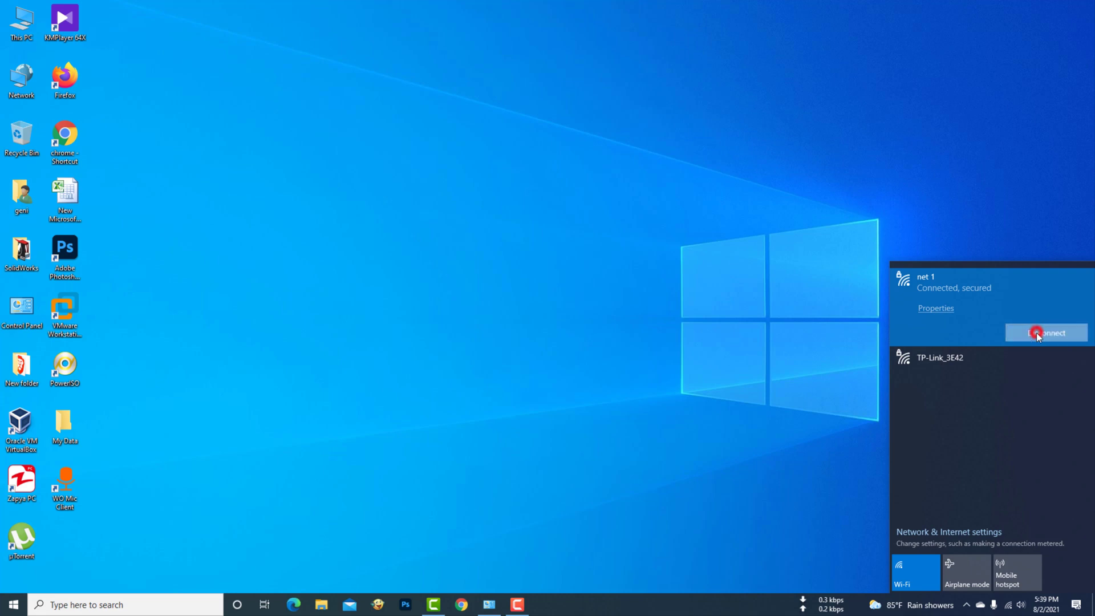
Step: Connect to TP-Link_3E42 using the security key printed on the router's label
{"action": "left_click", "coordinate": [989, 447]}
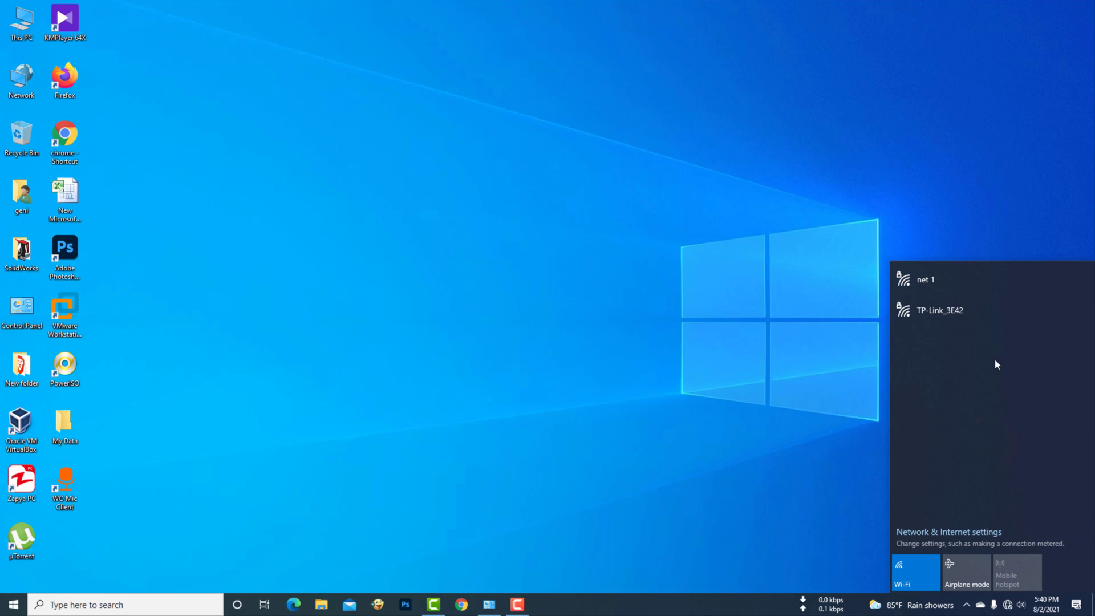
{"action": "left_click", "coordinate": [960, 317]}
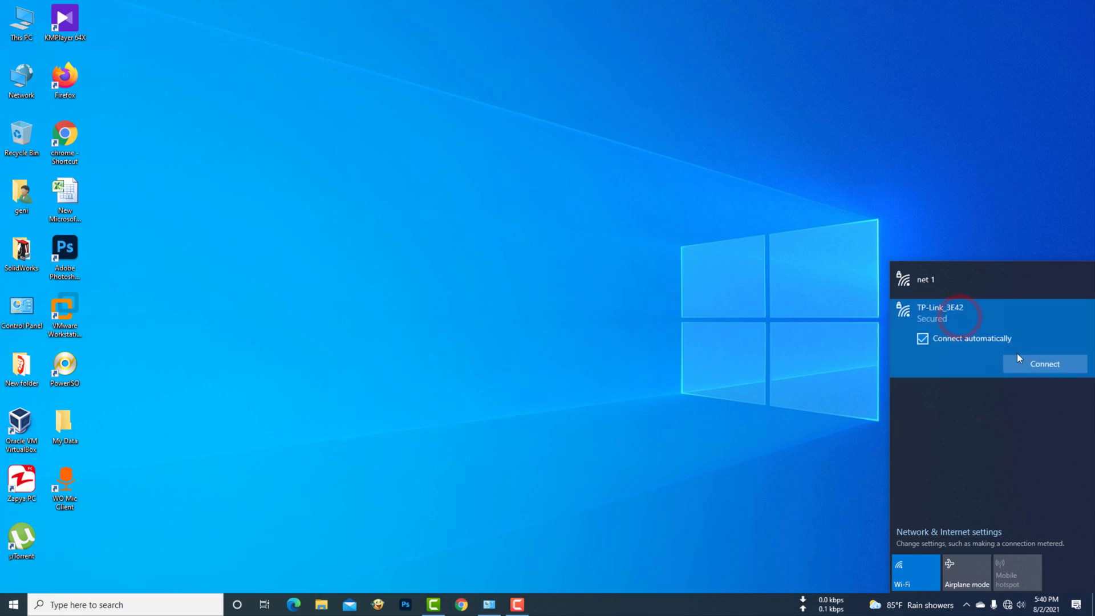
{"action": "left_click", "coordinate": [1035, 365]}
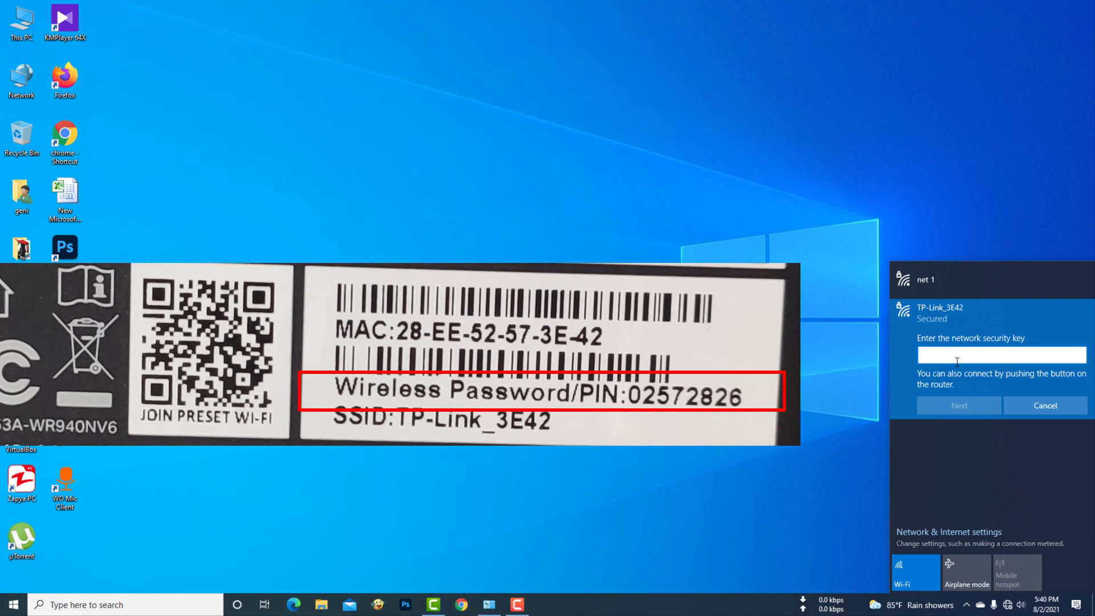
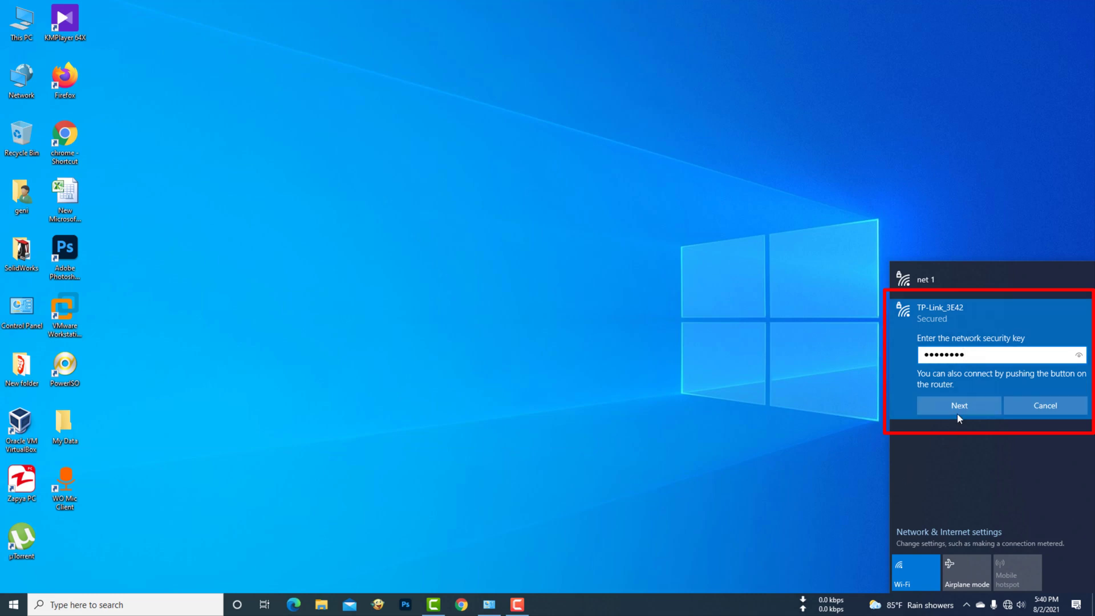
{"action": "left_click", "coordinate": [958, 409]}
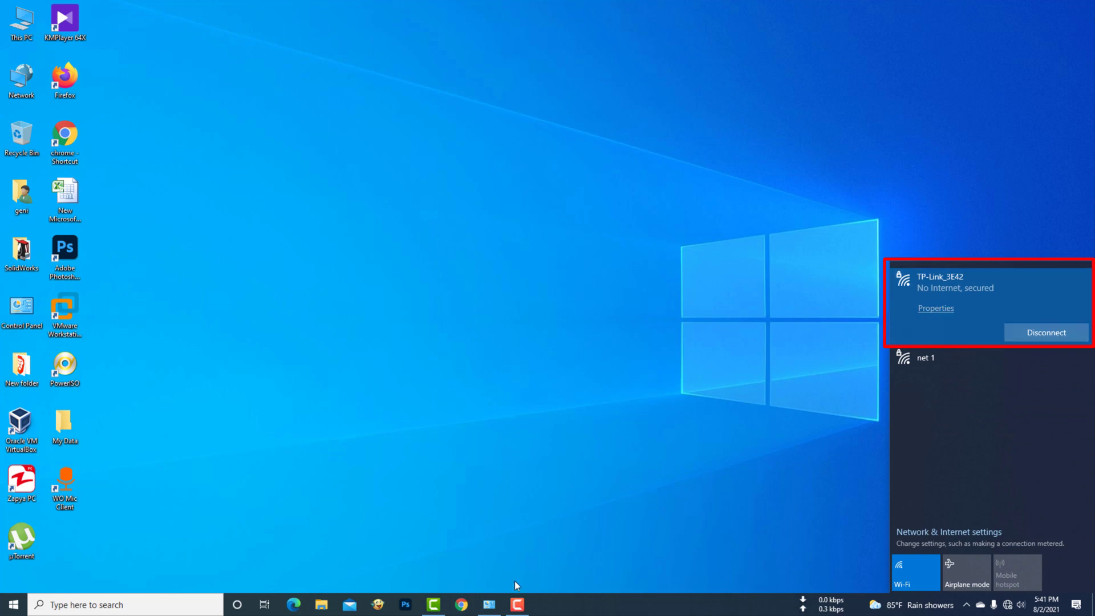
Step: Load the router admin page at 192.168.0.1 in Chrome
{"action": "left_click", "coordinate": [463, 606]}
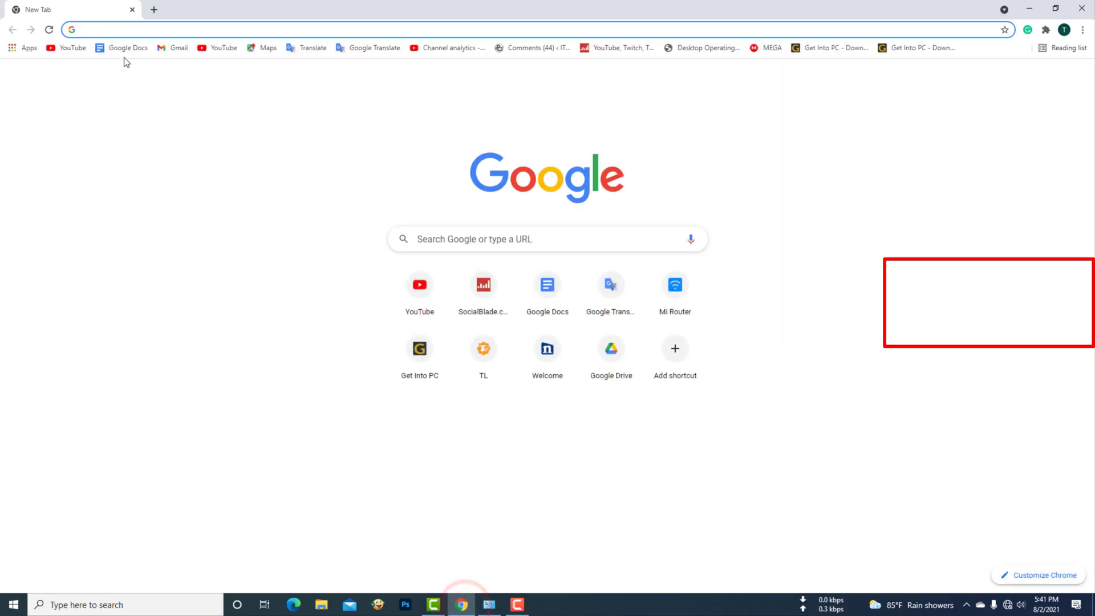
{"action": "left_click", "coordinate": [97, 25]}
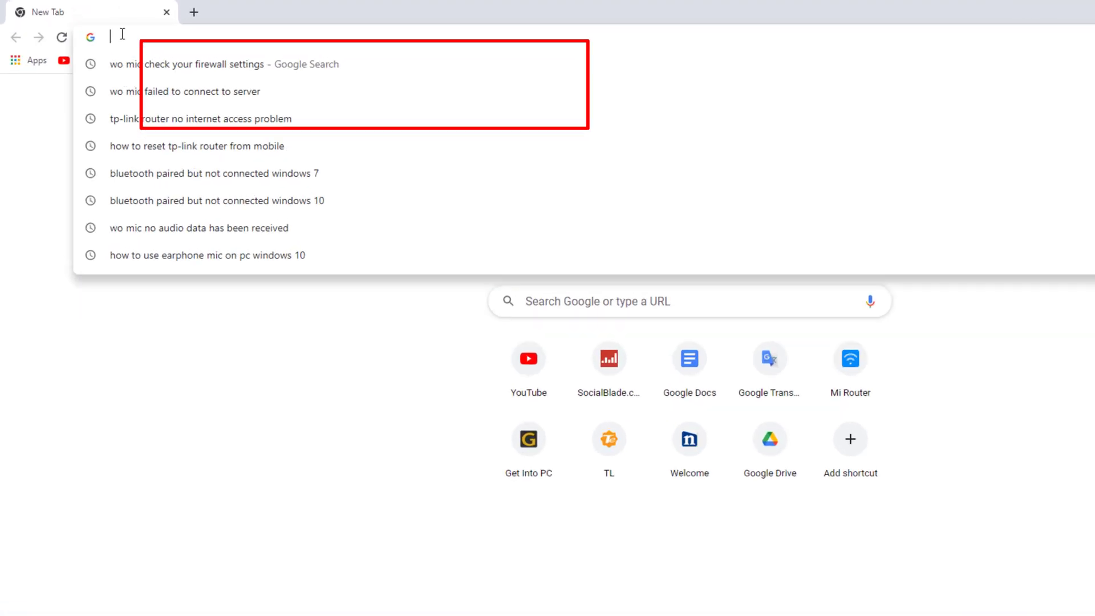
{"action": "type", "text": "1"}
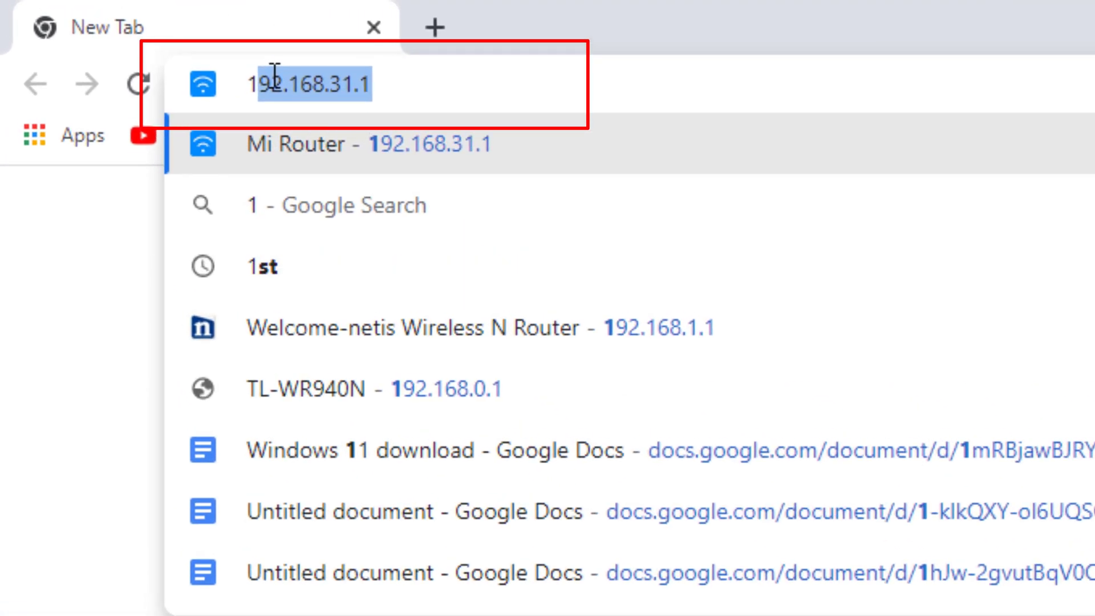
{"action": "type", "text": "92.1"}
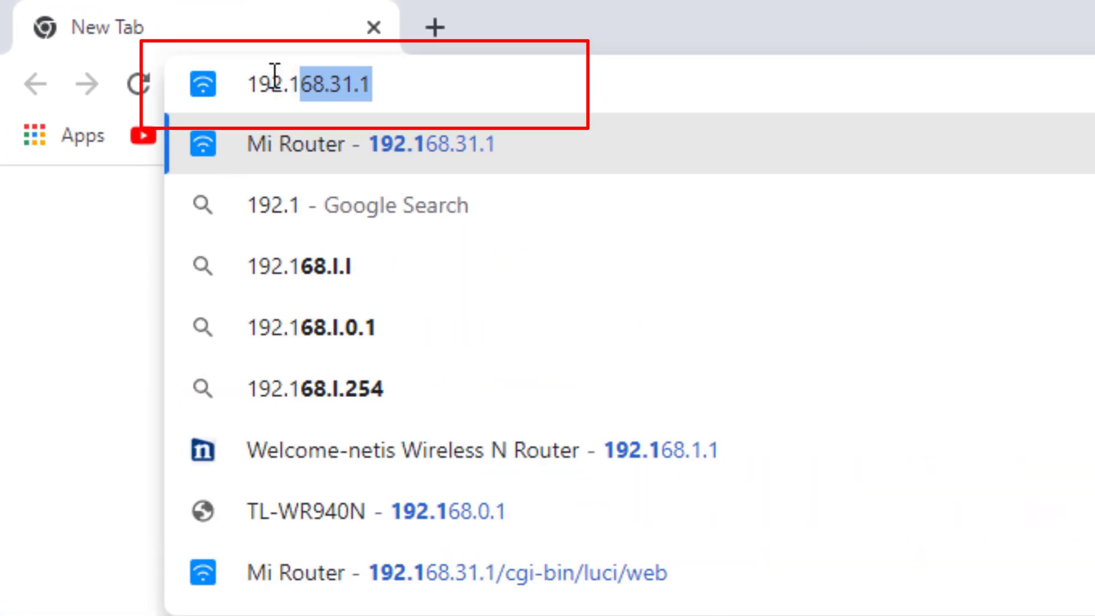
{"action": "type", "text": "68.0.1"}
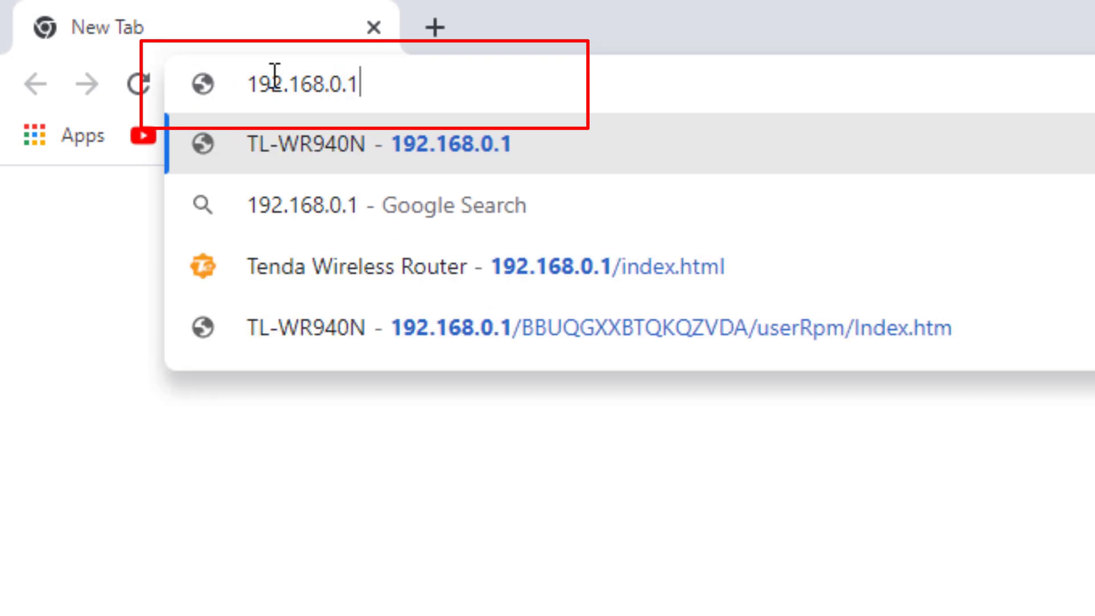
{"action": "key", "text": "Return"}
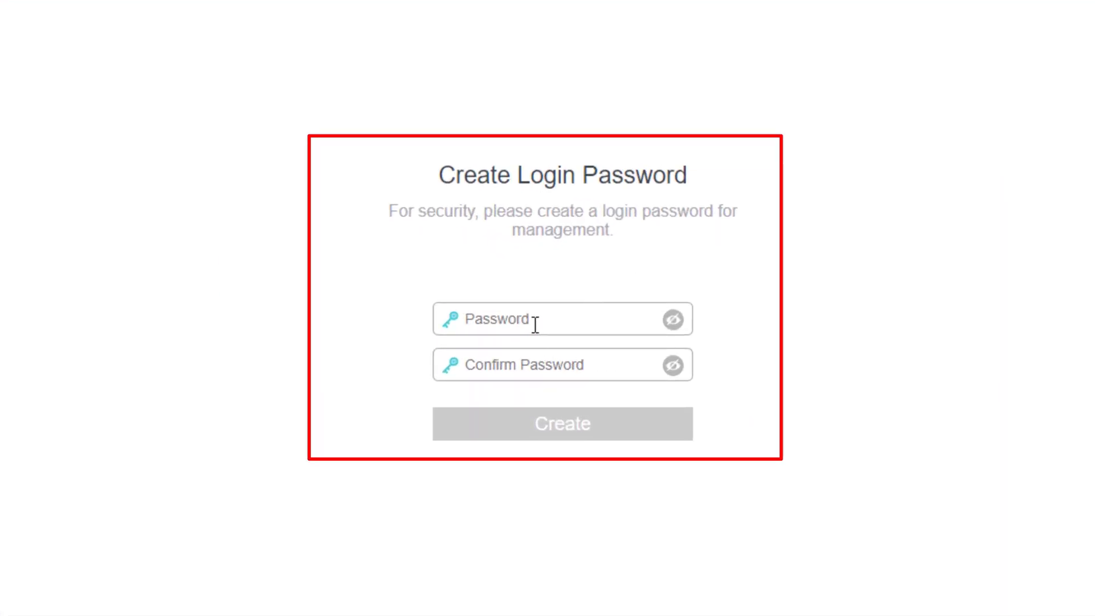
Step: Fill in the new login password and its confirmation
{"action": "left_click", "coordinate": [536, 323]}
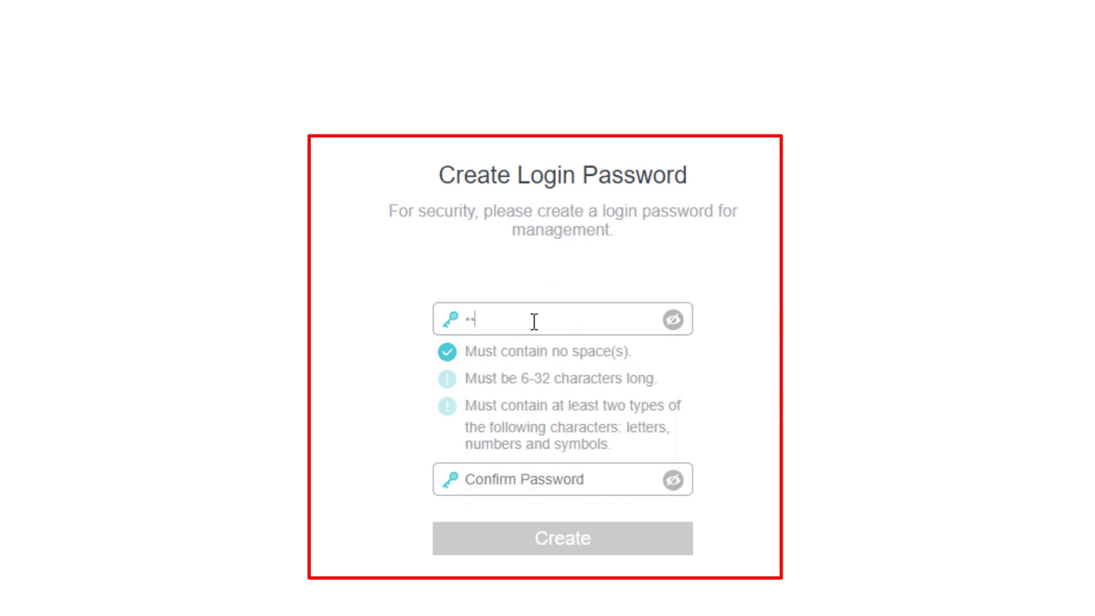
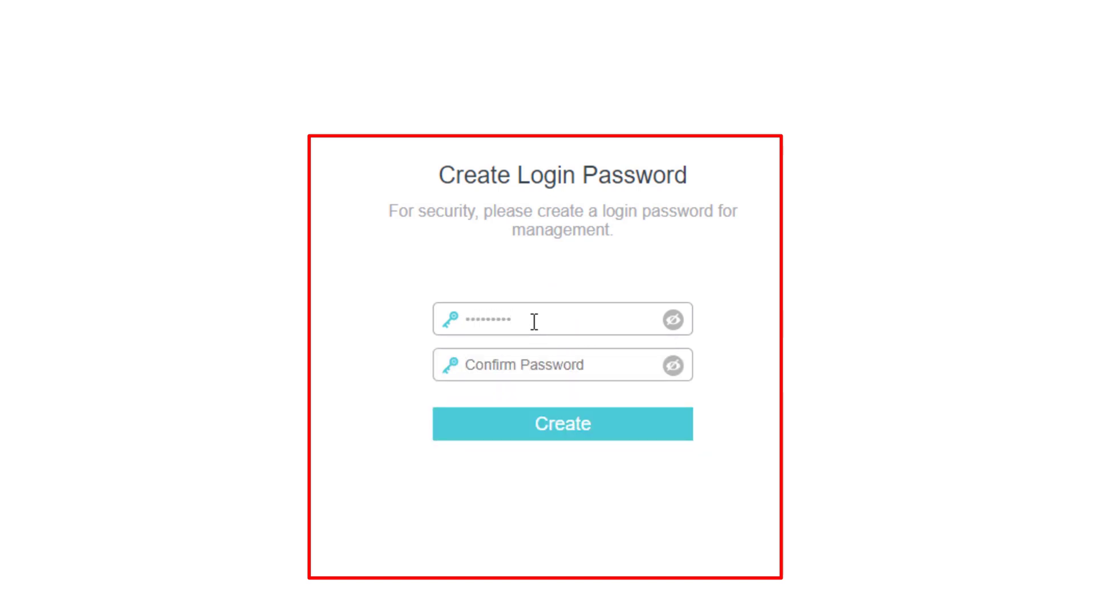
{"action": "key", "text": "Tab"}
{"action": "type", "text": "a"}
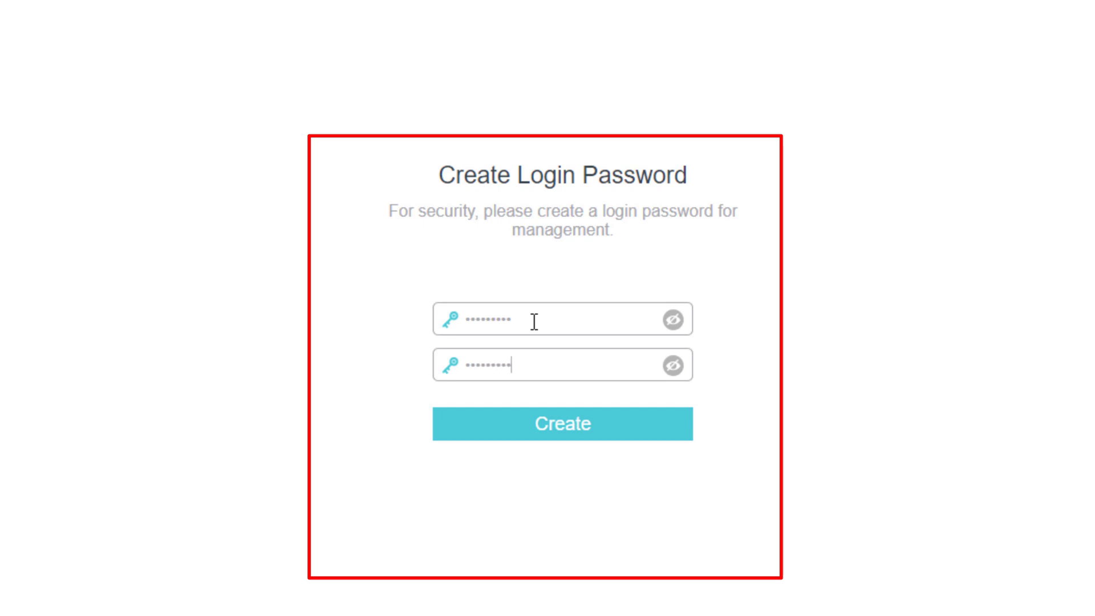
Step: Create the login password, then pick Range Extender as the Quick Setup working mode
{"action": "left_click", "coordinate": [589, 435]}
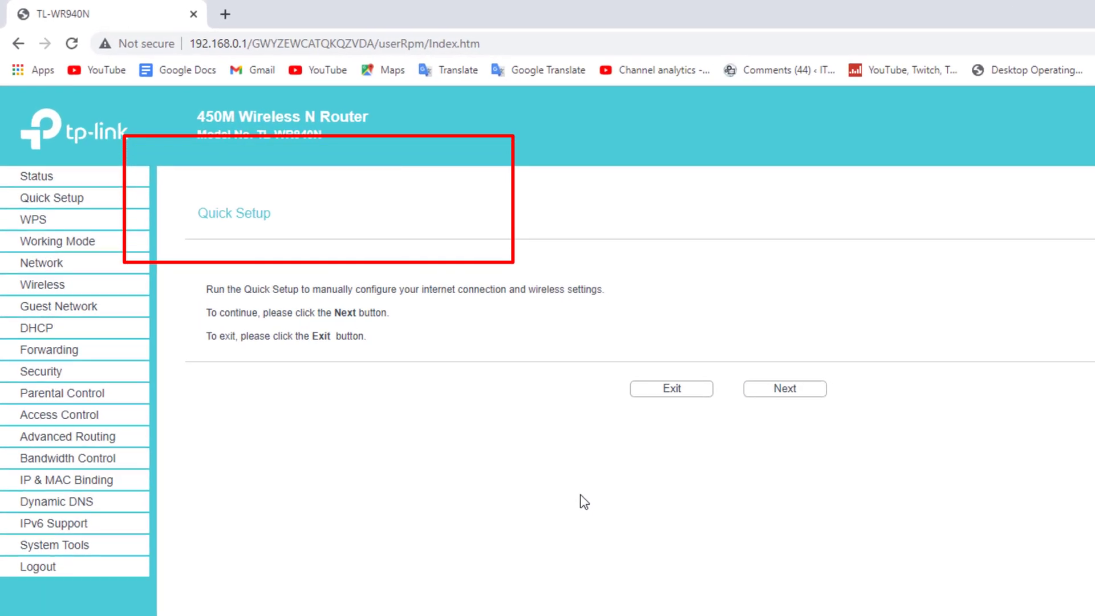
{"action": "left_click", "coordinate": [686, 367]}
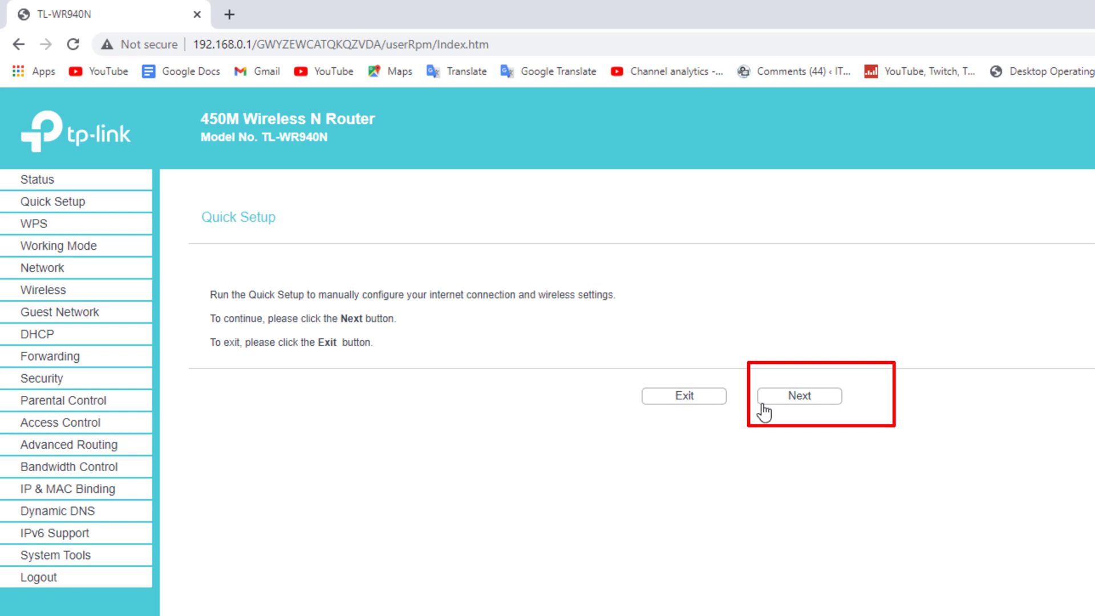
{"action": "left_click", "coordinate": [790, 399]}
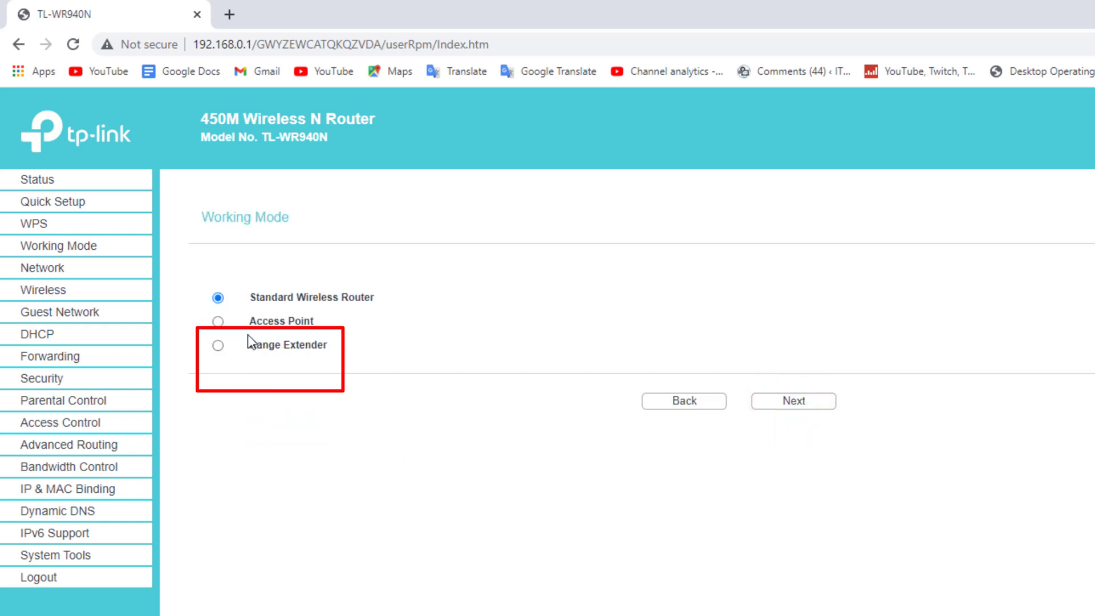
{"action": "left_click", "coordinate": [219, 346]}
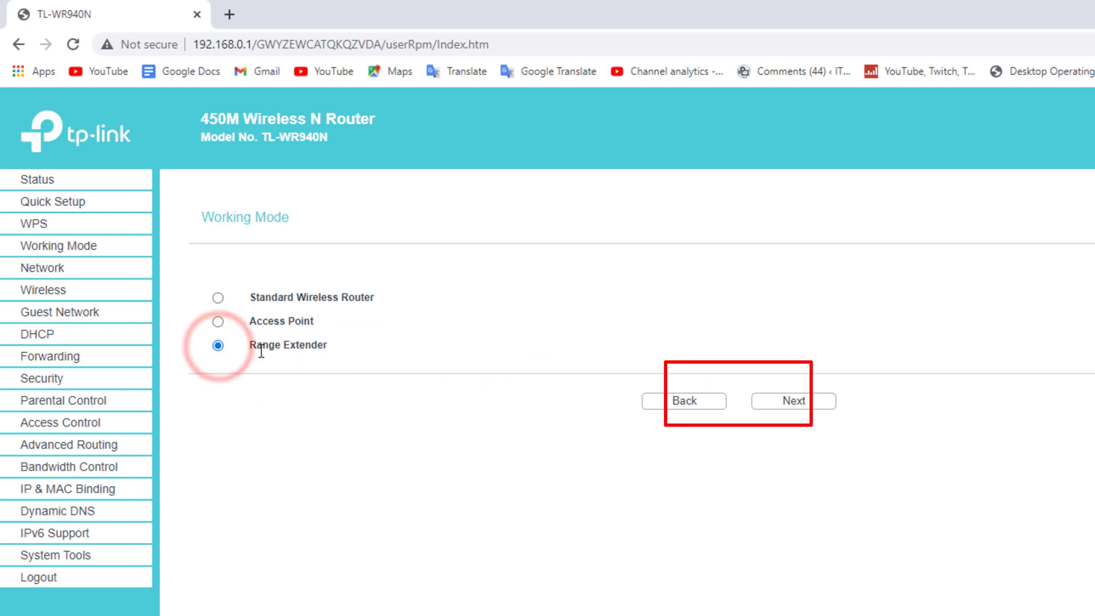
{"action": "left_click", "coordinate": [795, 401]}
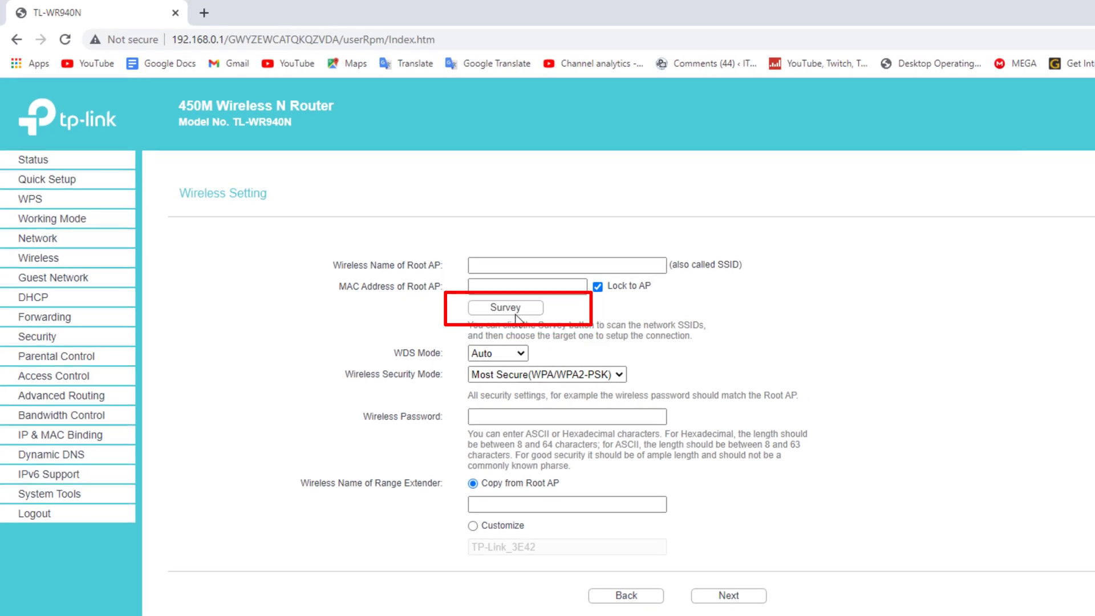
Step: Survey for networks and connect to net 1 with its wireless password
{"action": "left_click", "coordinate": [497, 315]}
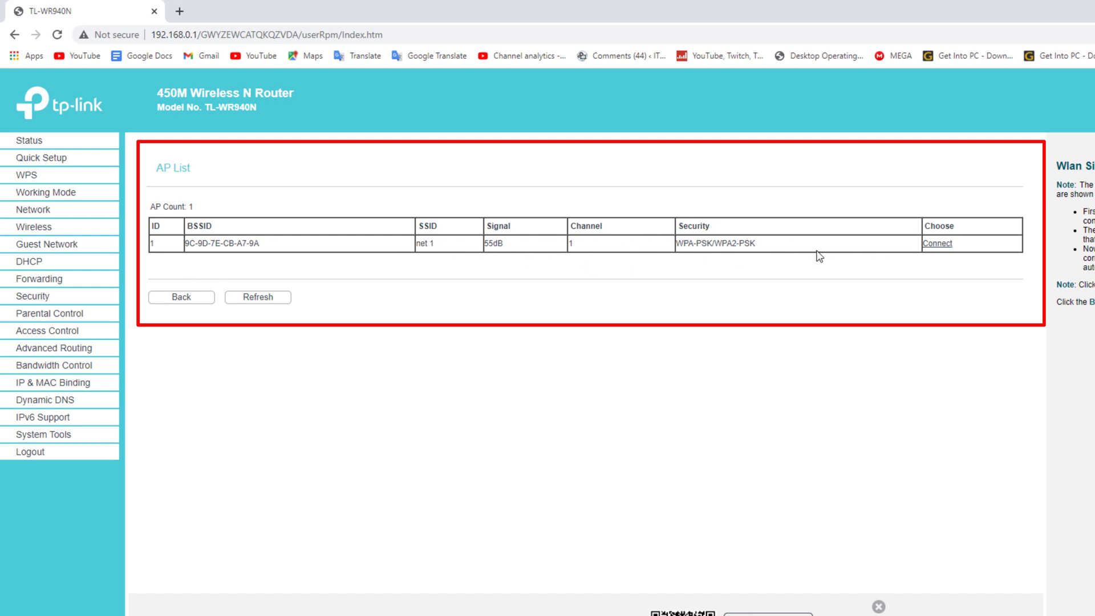
{"action": "left_click", "coordinate": [939, 244]}
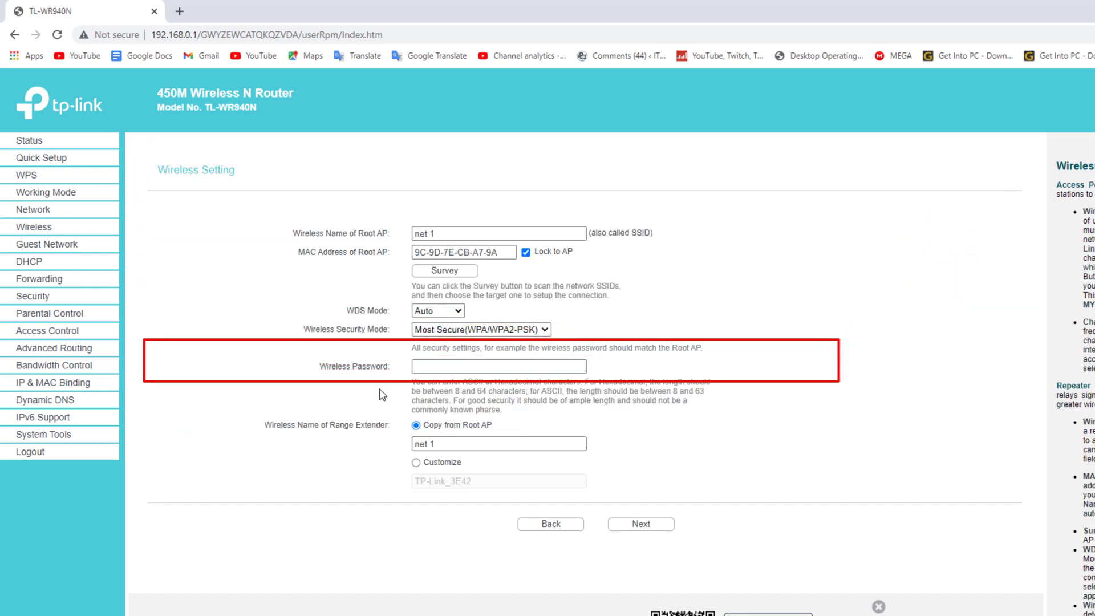
{"action": "left_click", "coordinate": [428, 367]}
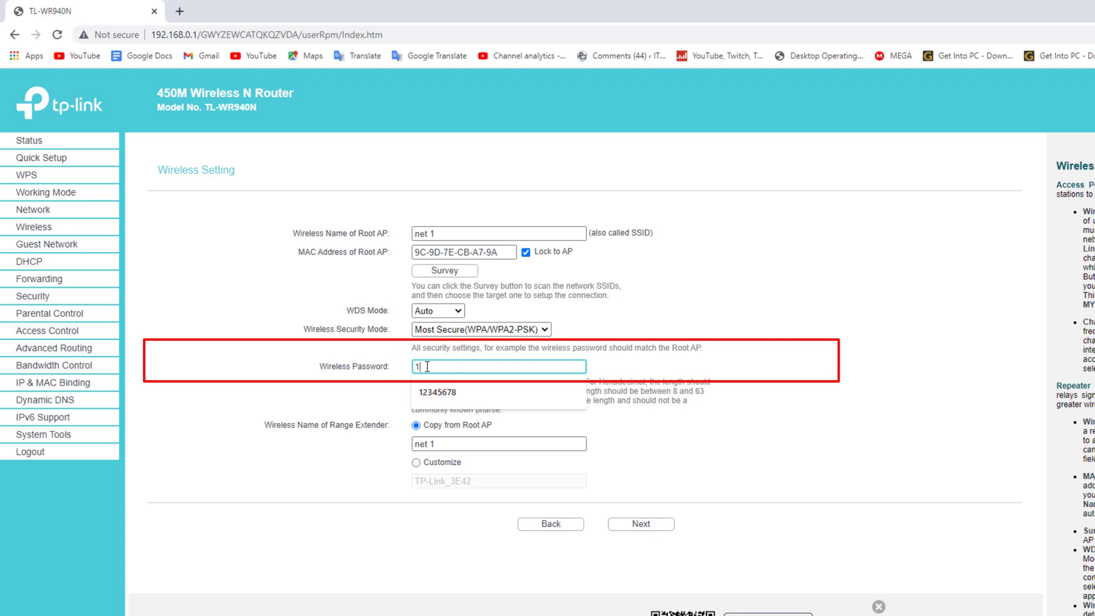
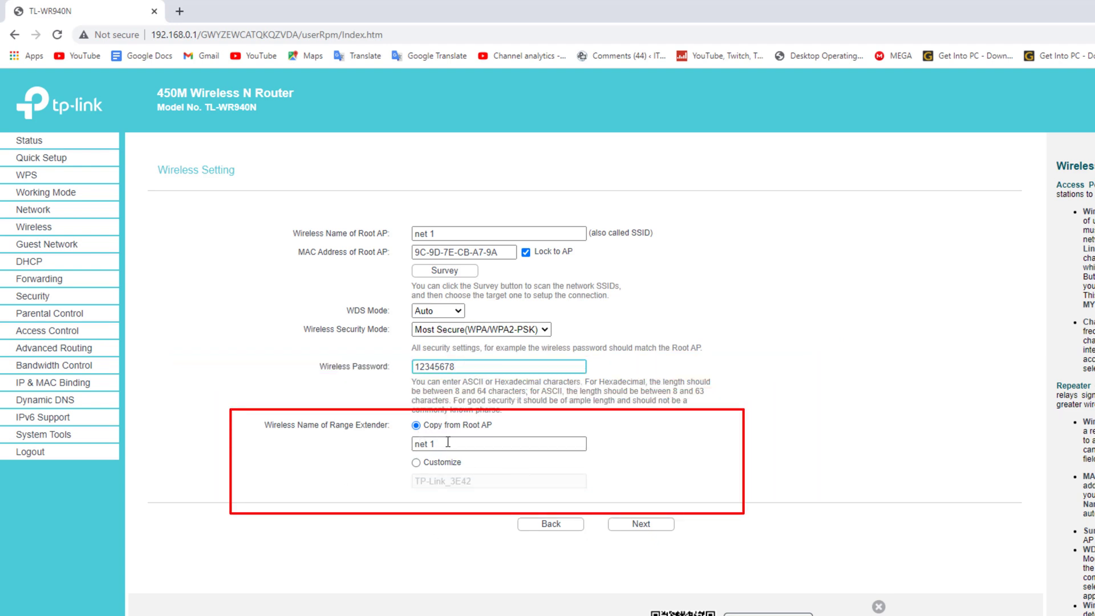
Step: Set a customized extender name net 1_ext and save the wireless settings
{"action": "left_click", "coordinate": [416, 462]}
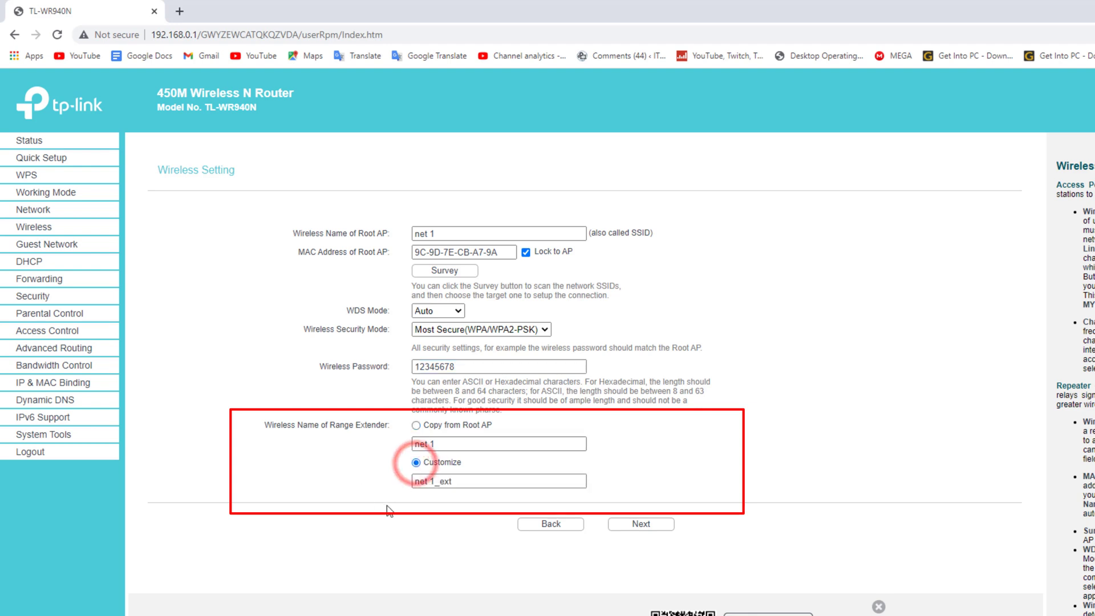
{"action": "left_click", "coordinate": [462, 483]}
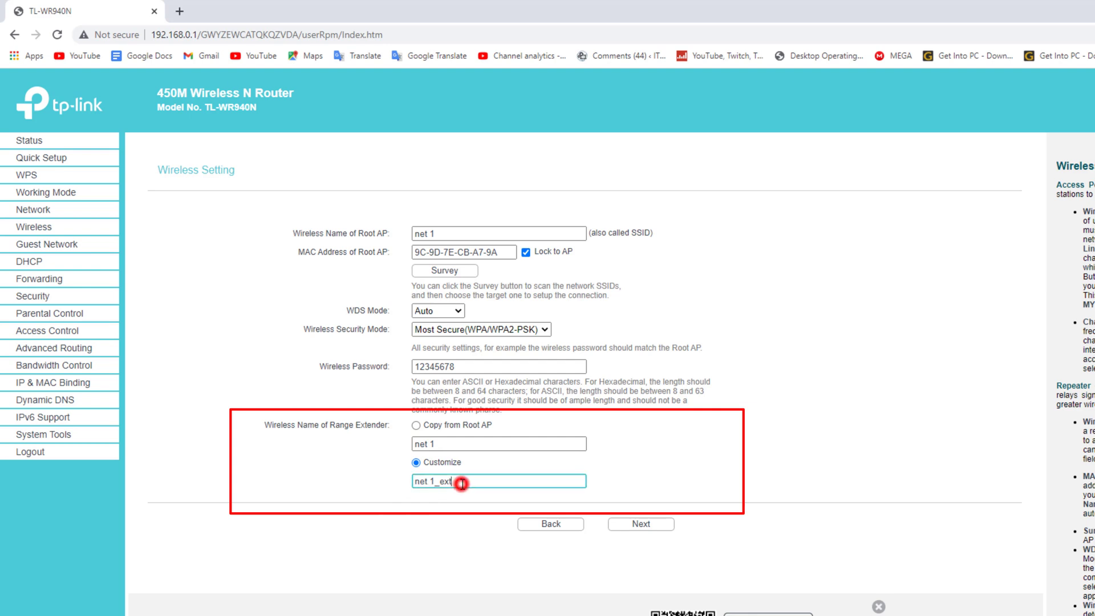
{"action": "left_click", "coordinate": [640, 524]}
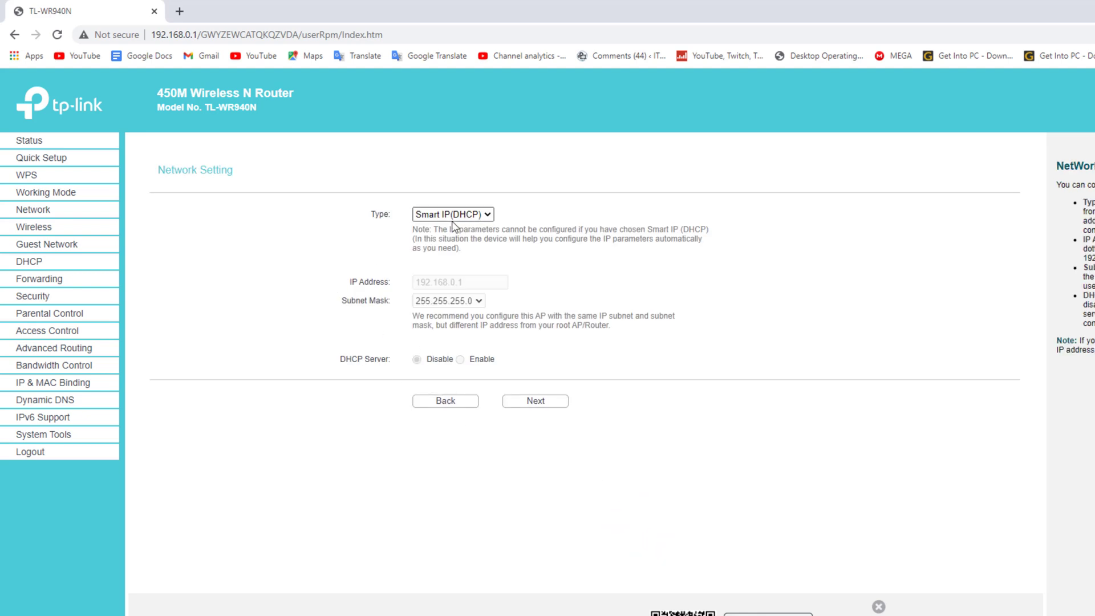
Step: Switch the IP type to Static IP with address 192.168.1.1 and continue to Finish
{"action": "left_click", "coordinate": [486, 216]}
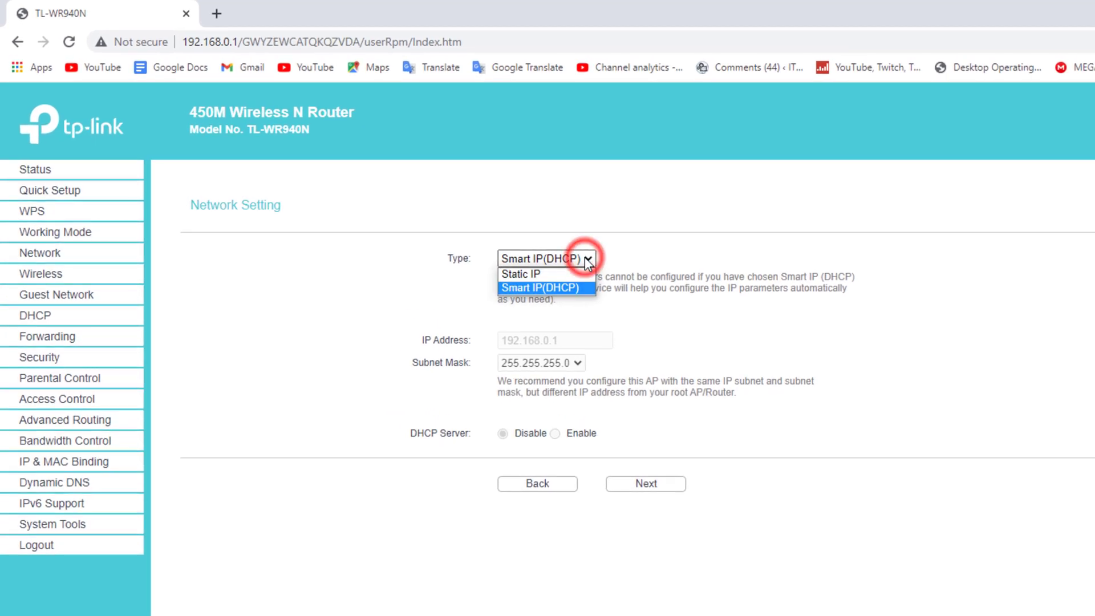
{"action": "left_click", "coordinate": [545, 263]}
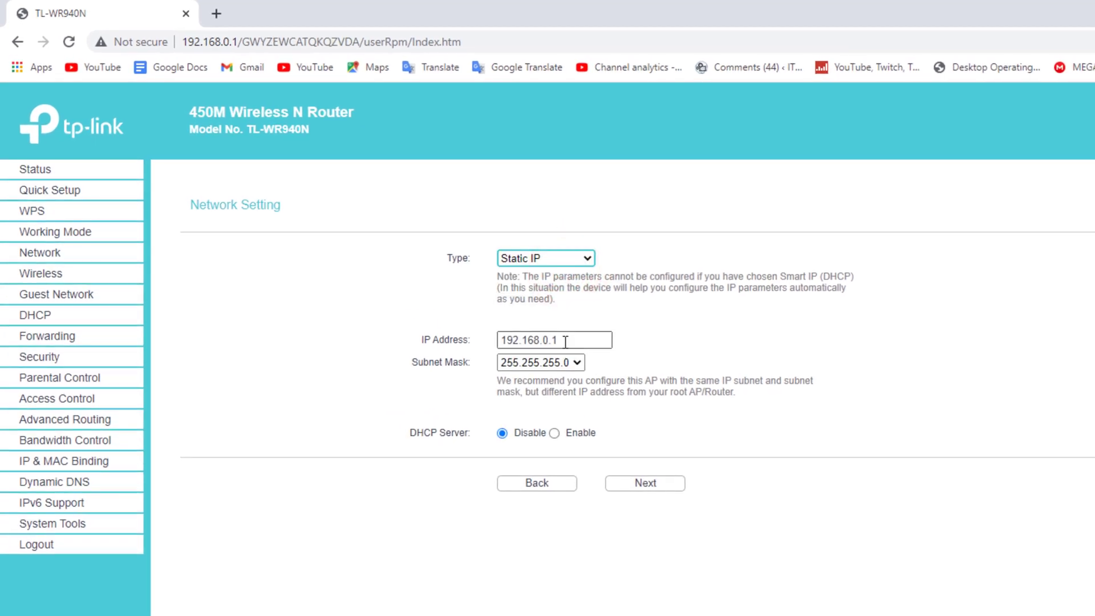
{"action": "left_click", "coordinate": [566, 340]}
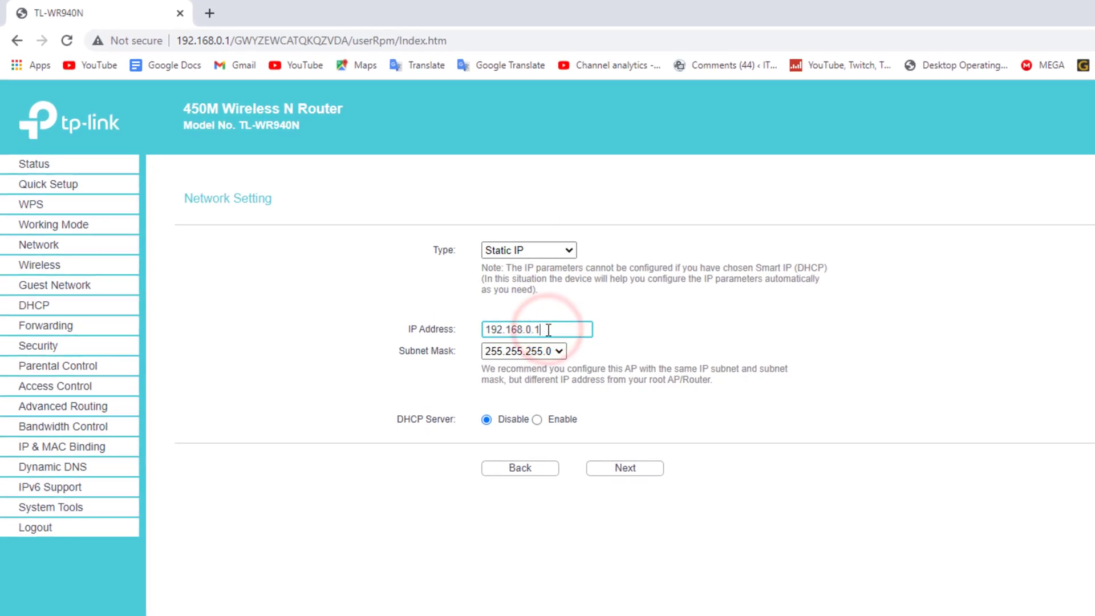
{"action": "key", "text": "BackSpace"}
{"action": "key", "text": "BackSpace"}
{"action": "key", "text": "BackSpace"}
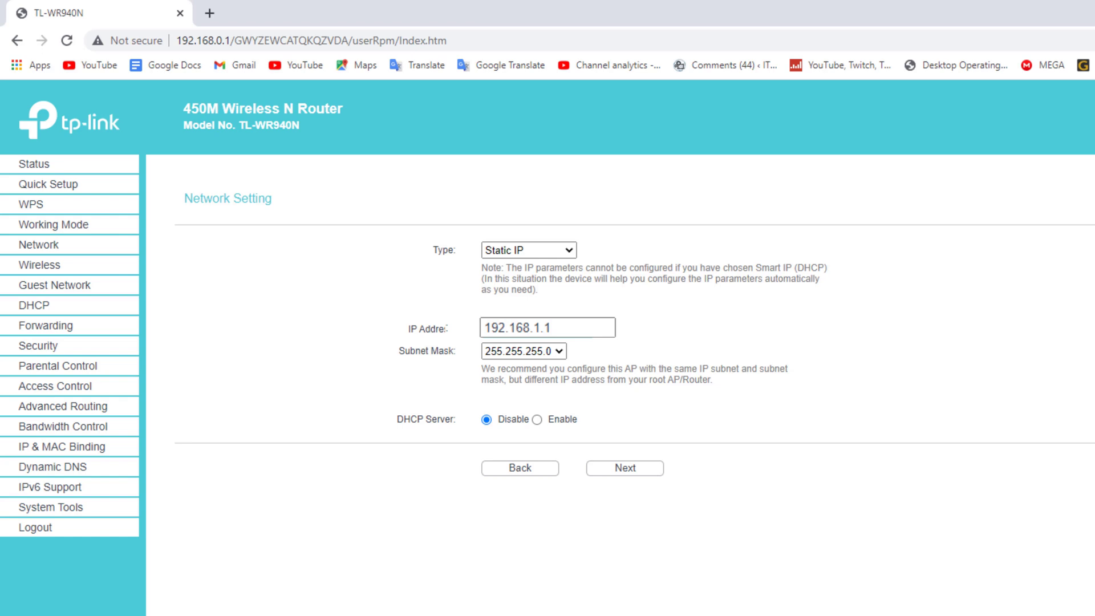
{"action": "left_click", "coordinate": [632, 469]}
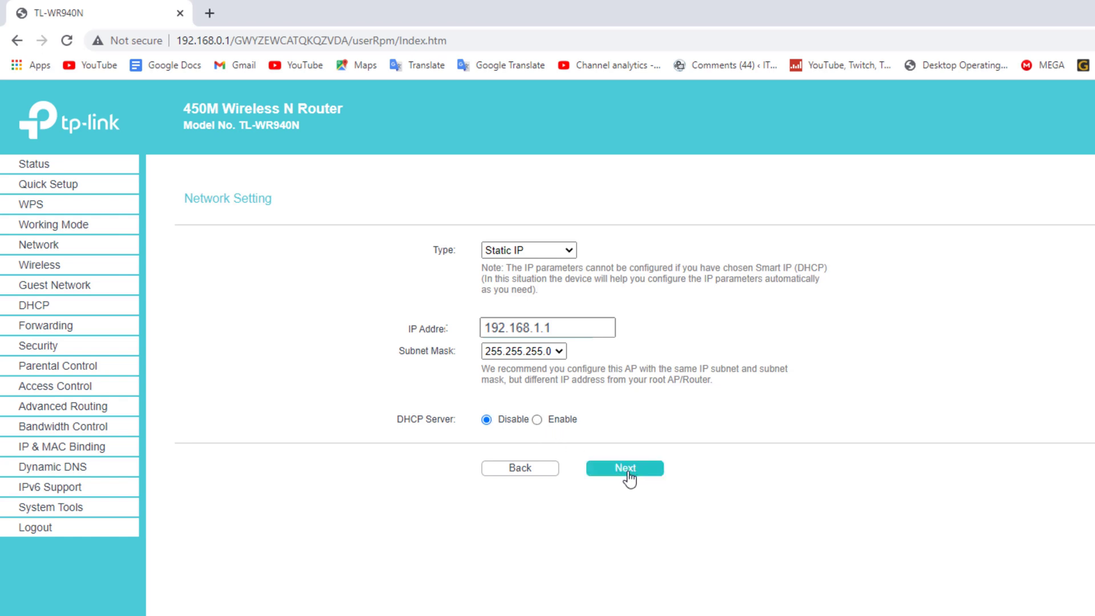
{"action": "left_click", "coordinate": [627, 470]}
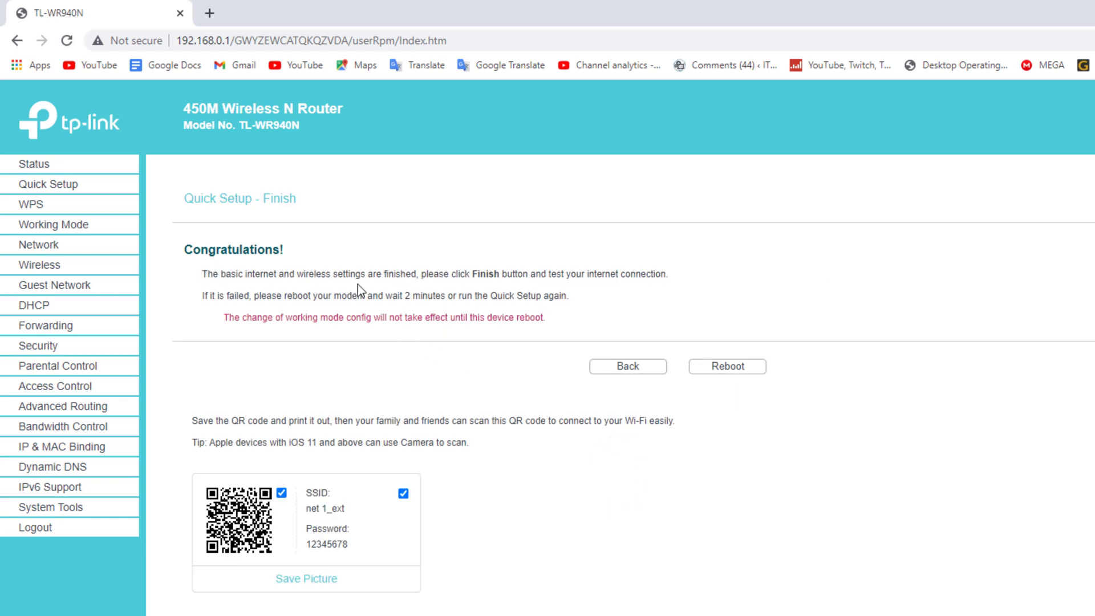
Step: Reboot the router from the Quick Setup Finish page
{"action": "left_click", "coordinate": [722, 368]}
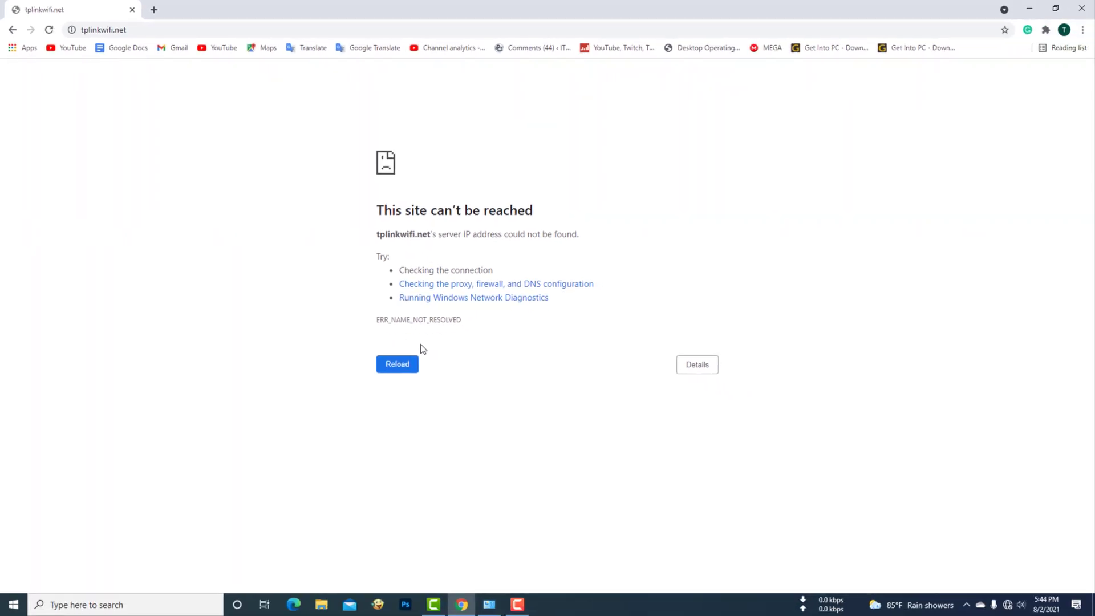
Step: Join net 1_ext with its security key and allow the PC to be discoverable
{"action": "left_click", "coordinate": [1007, 605]}
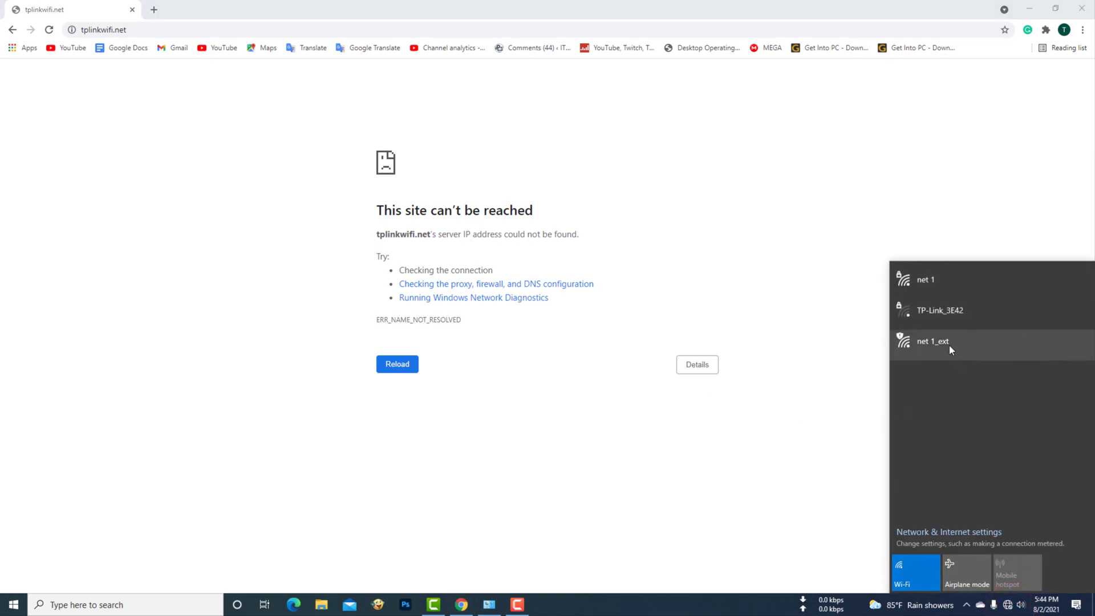
{"action": "left_click", "coordinate": [949, 345]}
{"action": "left_click", "coordinate": [1040, 428]}
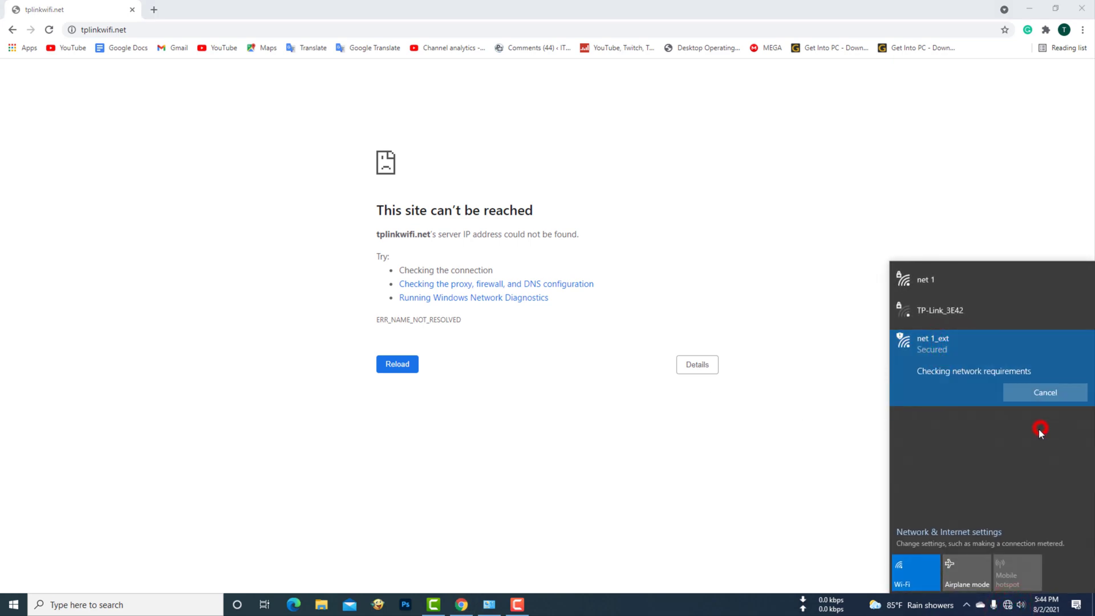
{"action": "left_click", "coordinate": [944, 387]}
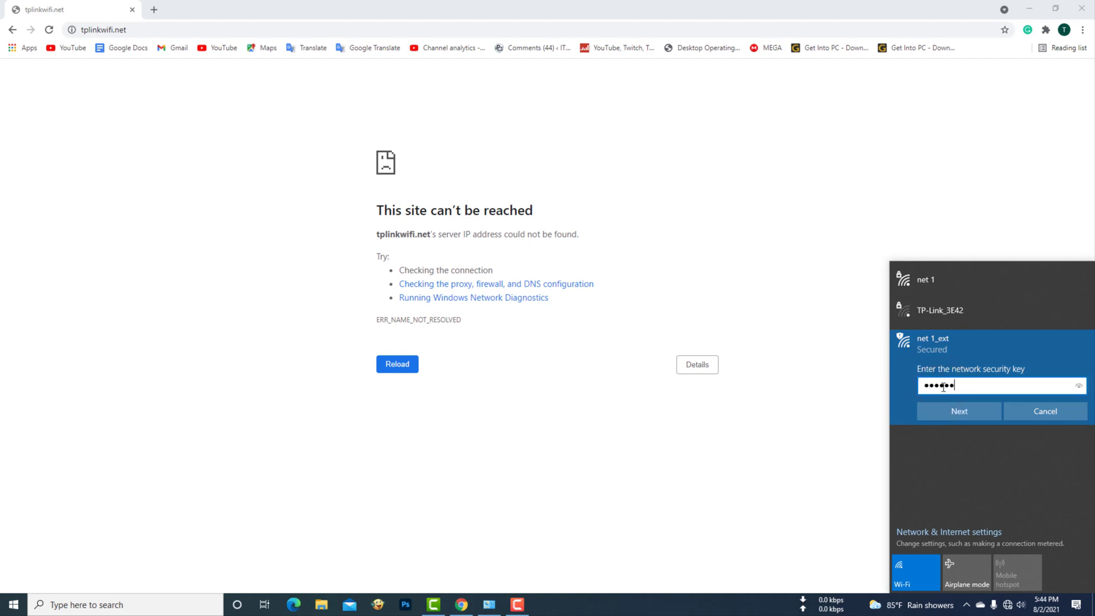
{"action": "left_click", "coordinate": [966, 412]}
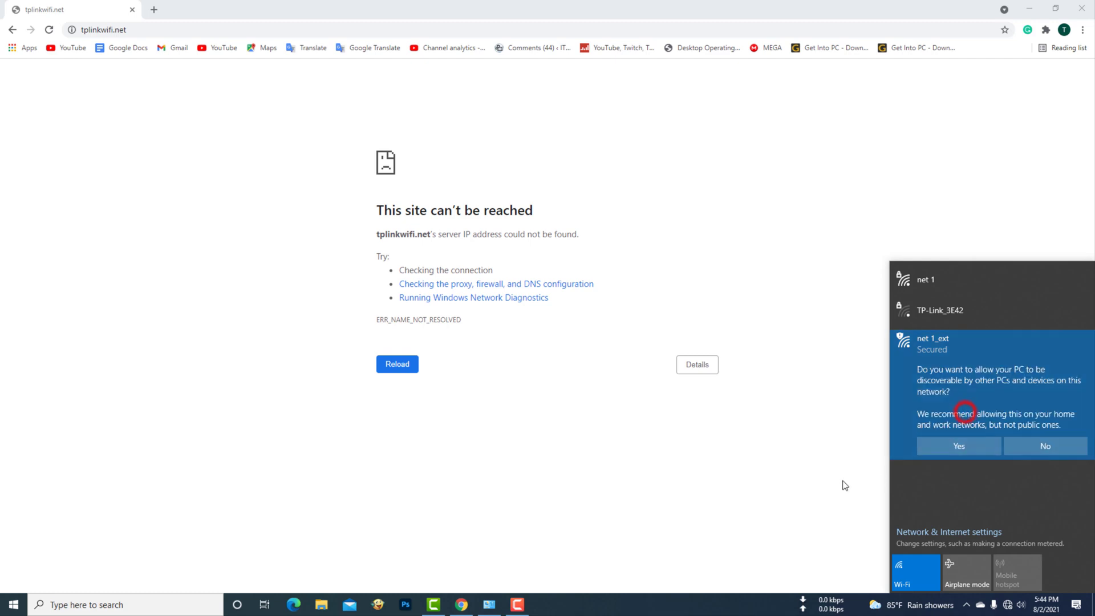
{"action": "left_click", "coordinate": [954, 447]}
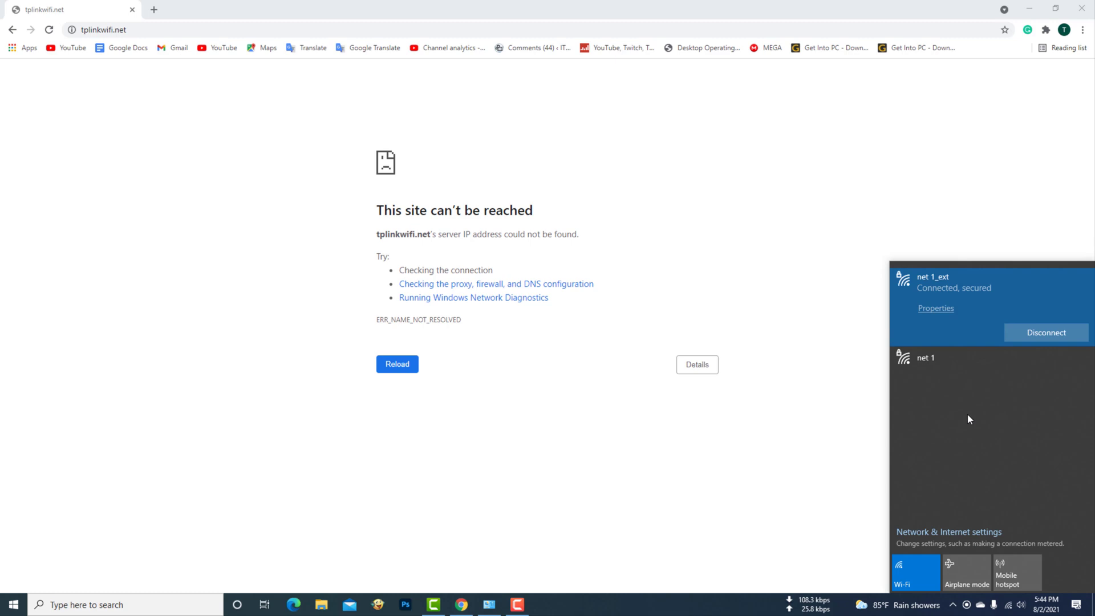
Step: Reload the error page, then open YouTube from a new tab's shortcut tile
{"action": "left_click", "coordinate": [402, 368]}
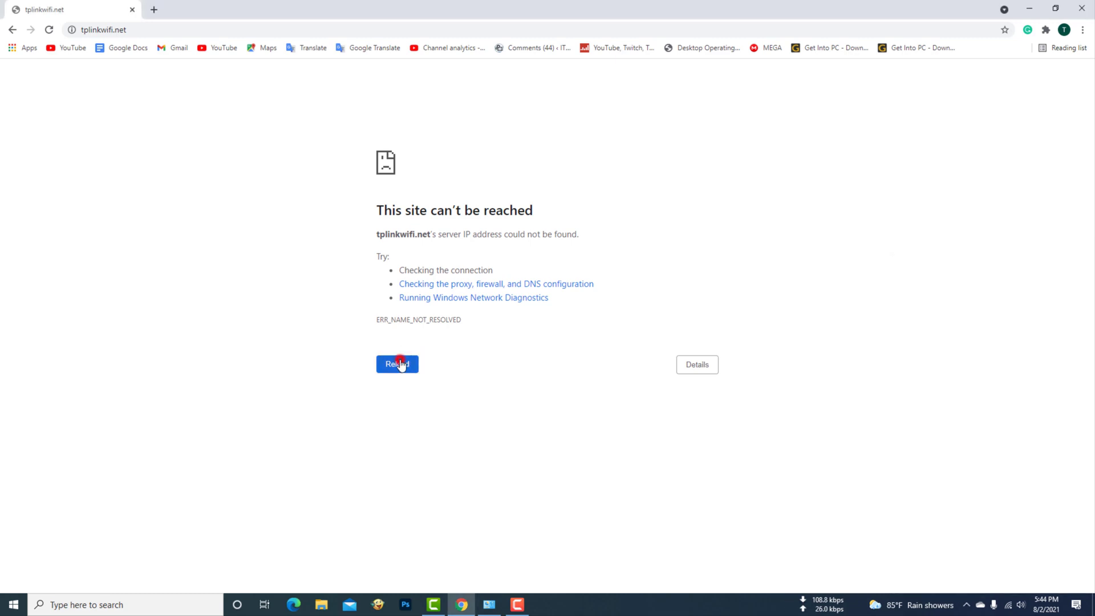
{"action": "left_click", "coordinate": [410, 328]}
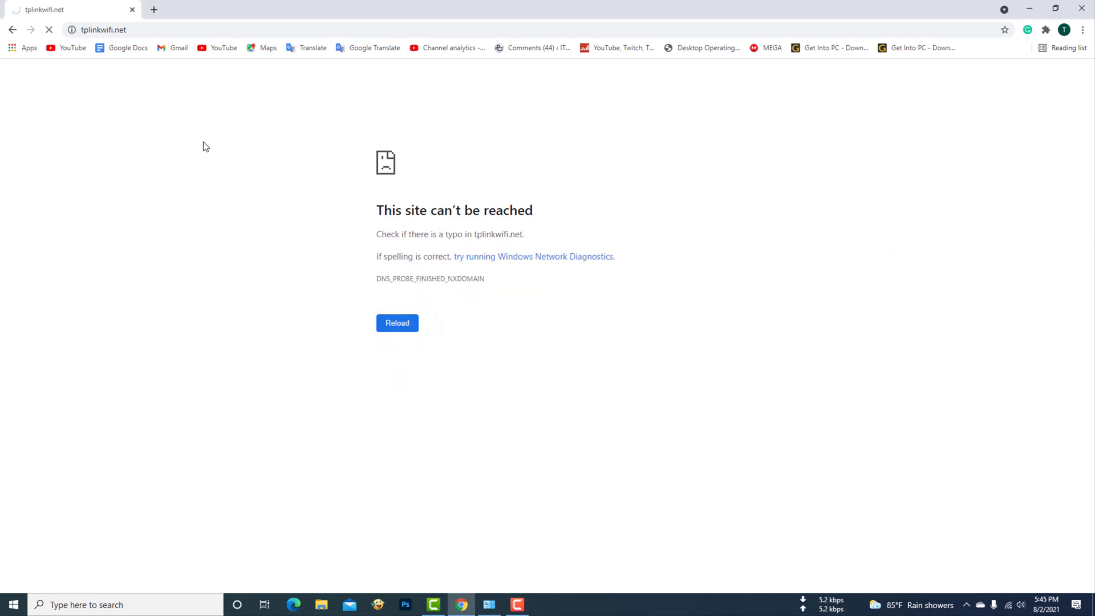
{"action": "left_click", "coordinate": [154, 10]}
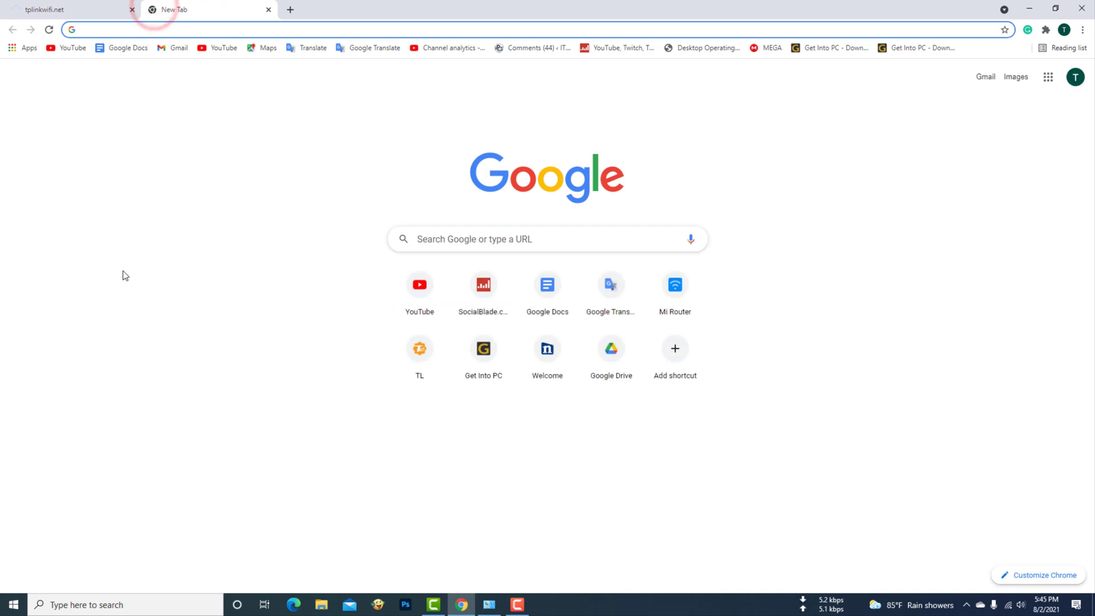
{"action": "left_click", "coordinate": [411, 302]}
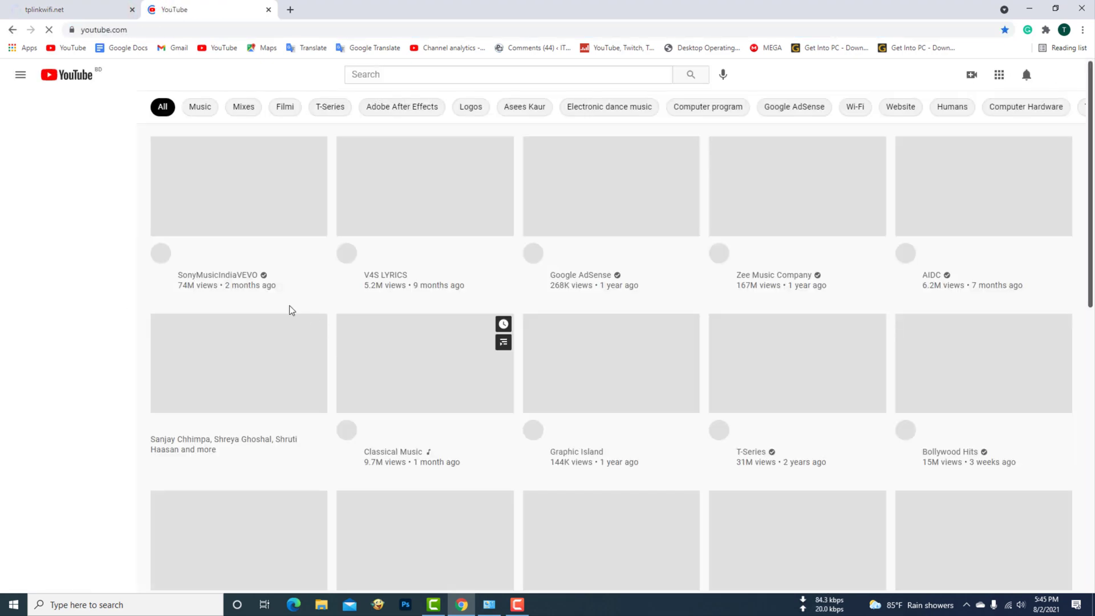